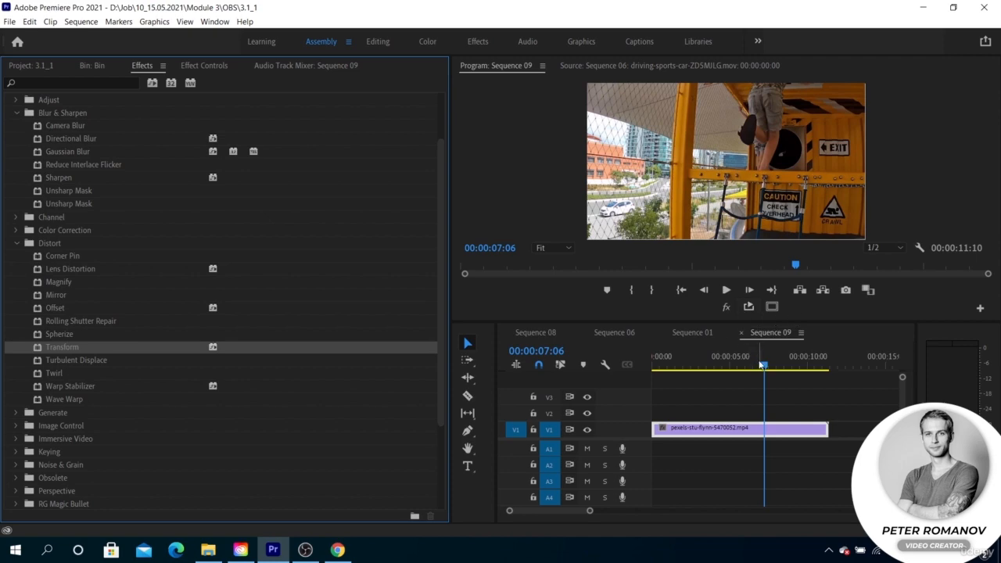
Play the original pexels-stu-flynn clip from the beginning to examine its camera shake, and return to the start.
{"action": "left_click_drag", "start_coordinate": [765, 365], "coordinate": [654, 367]}
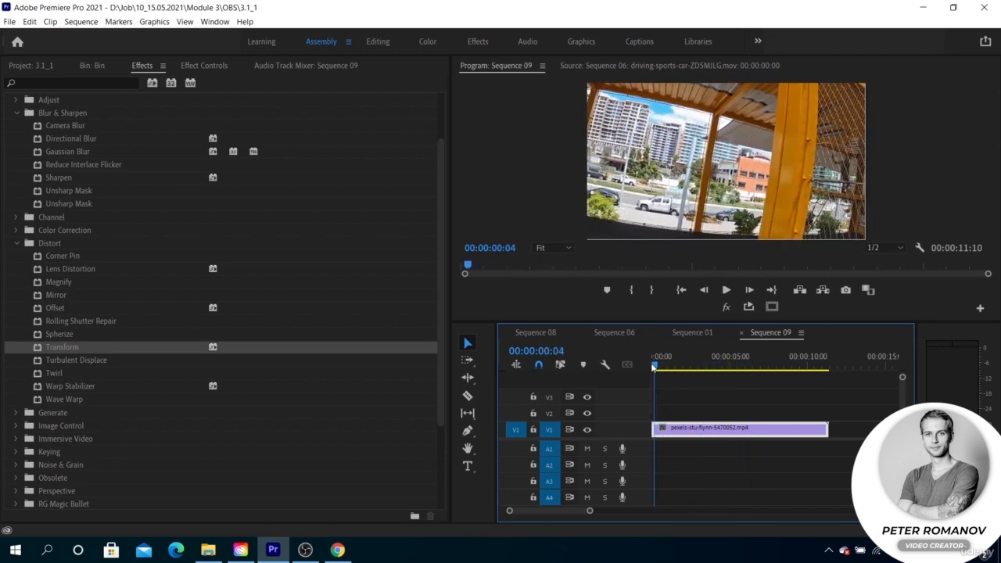
{"action": "key", "text": "space"}
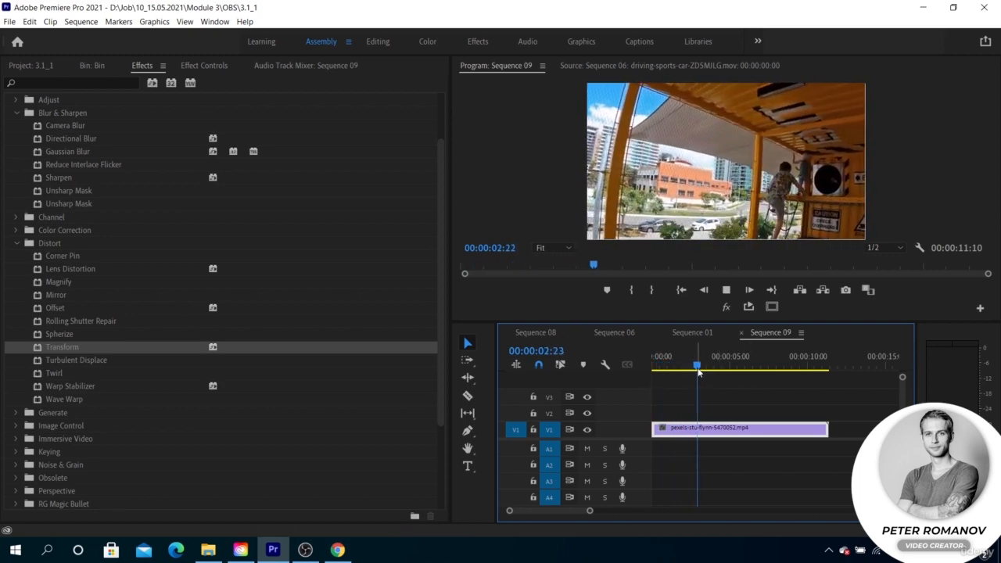
{"action": "key", "text": "space"}
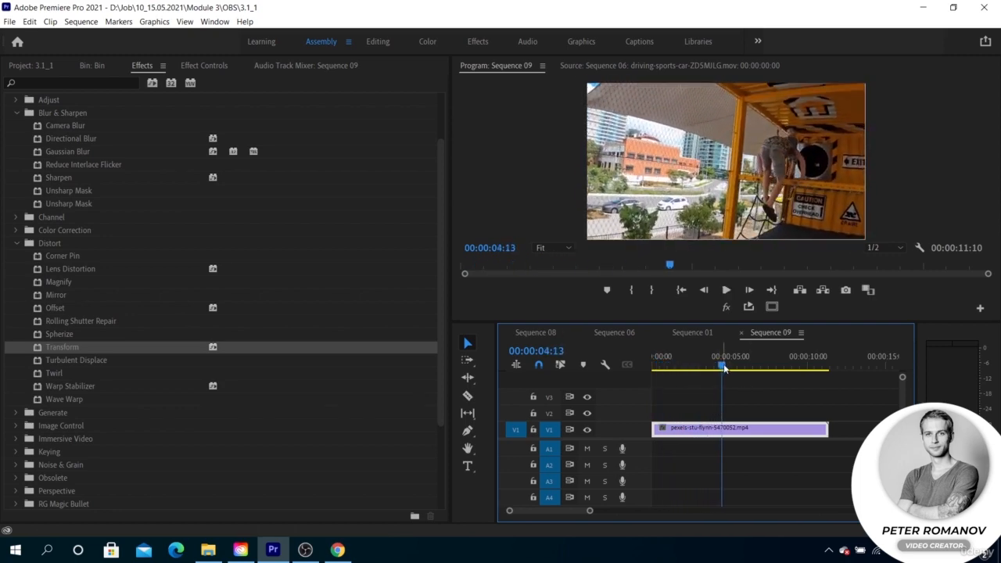
{"action": "left_click_drag", "start_coordinate": [725, 368], "coordinate": [654, 367]}
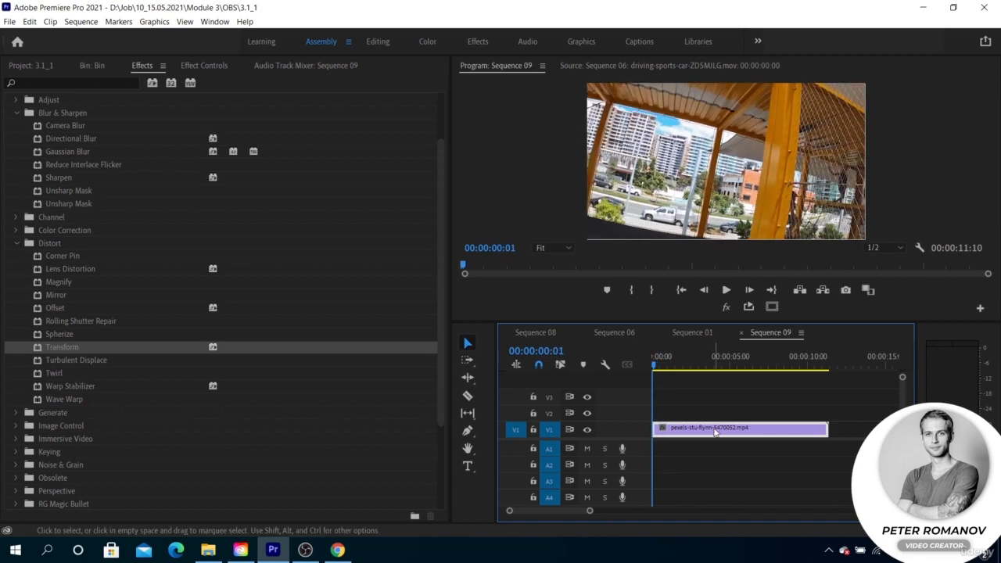
Duplicate the clip twice and place the copies one after another behind the original on track V1.
{"action": "left_click_drag", "start_coordinate": [715, 431], "coordinate": [717, 414]}
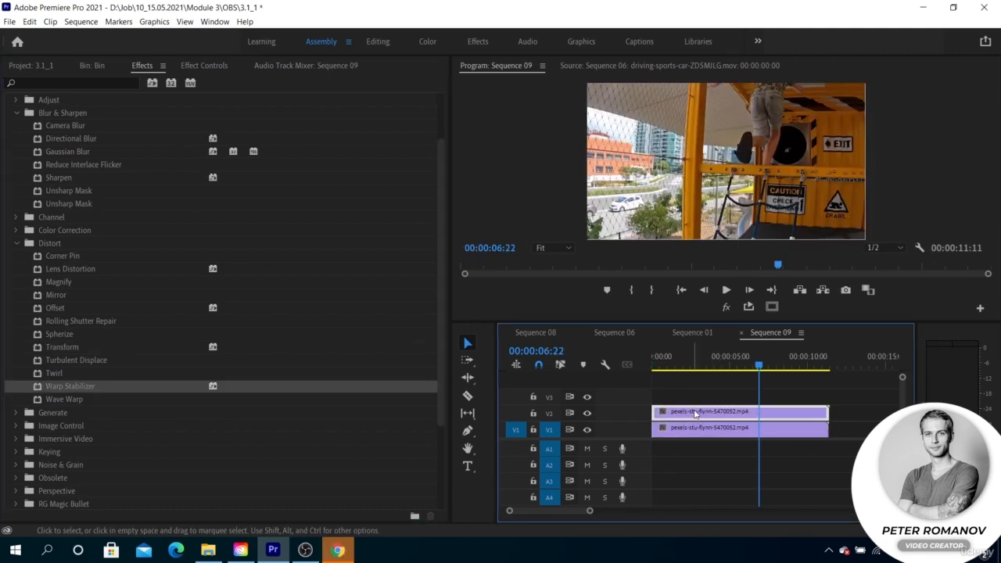
{"action": "left_click_drag", "start_coordinate": [693, 413], "coordinate": [868, 429]}
{"action": "scroll", "coordinate": [839, 430], "scroll_direction": "down", "scroll_amount": 5}
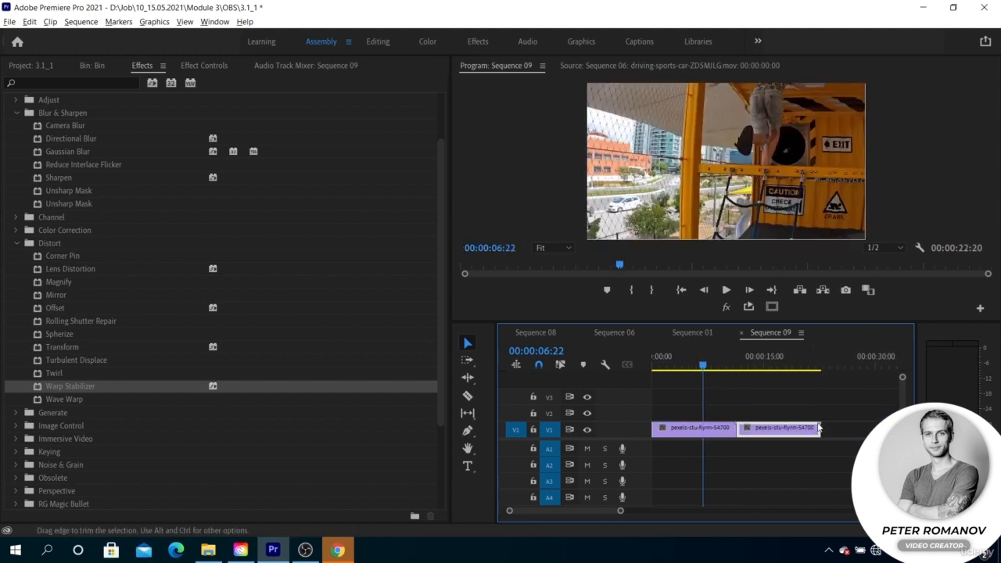
{"action": "left_click_drag", "start_coordinate": [754, 432], "coordinate": [834, 431]}
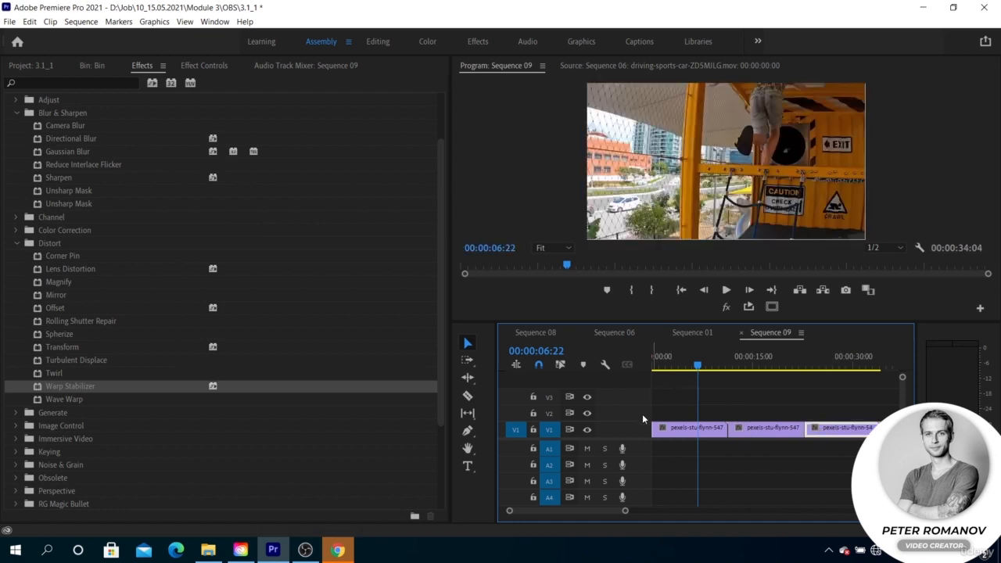
Apply the Warp Stabilizer effect to the first and second clips on V1.
{"action": "left_click", "coordinate": [677, 429]}
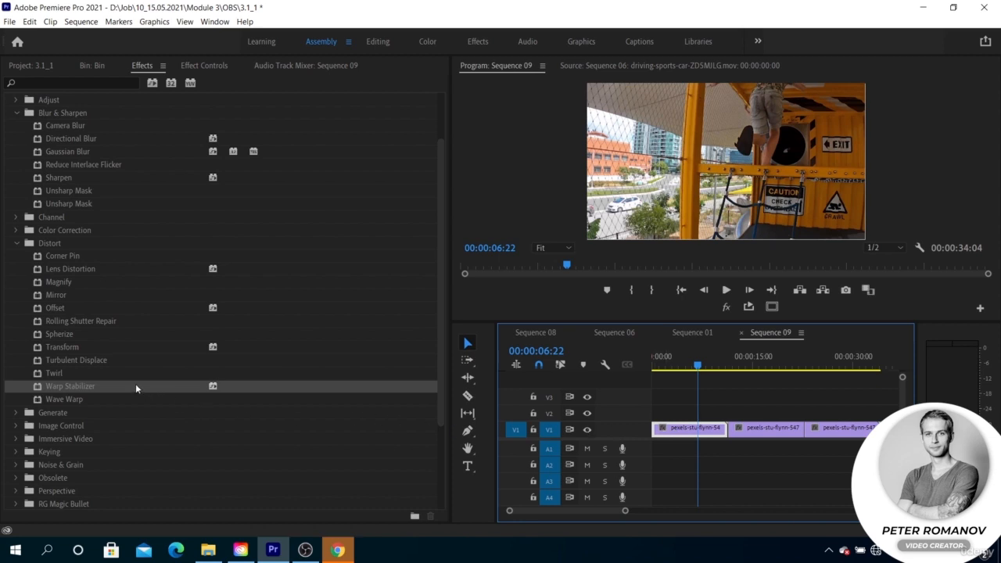
{"action": "left_click_drag", "start_coordinate": [136, 386], "coordinate": [677, 429]}
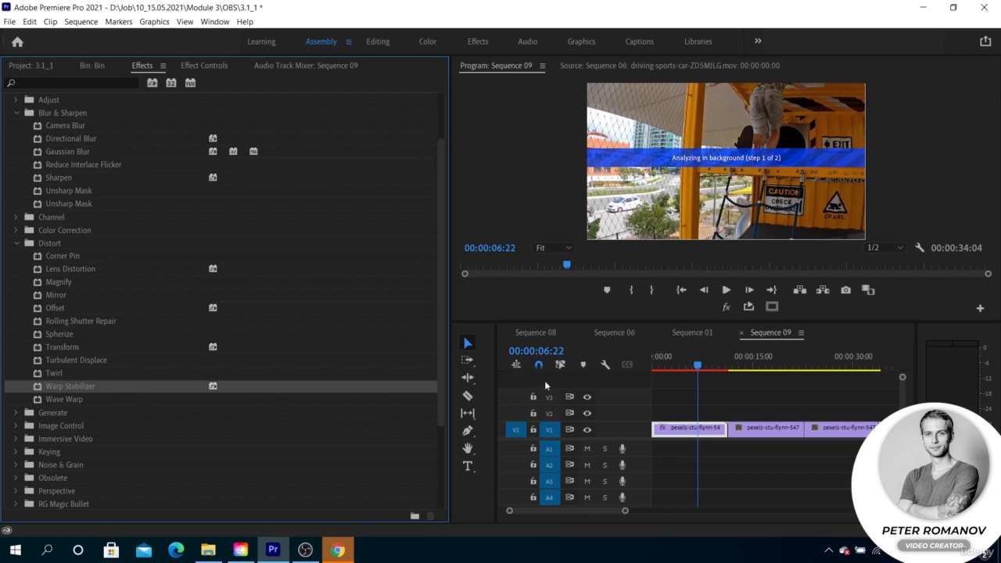
{"action": "left_click_drag", "start_coordinate": [72, 386], "coordinate": [757, 427]}
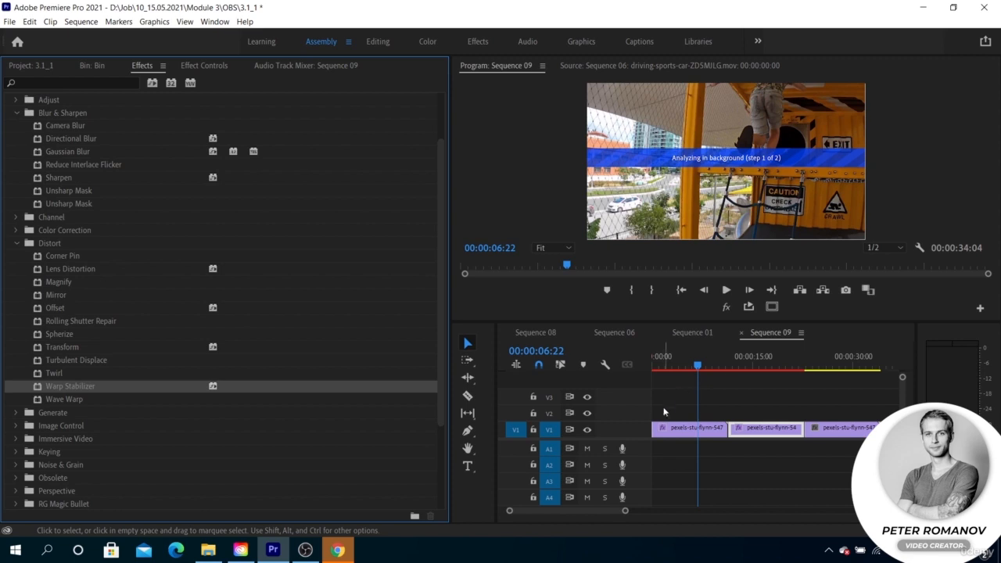
Set the second clip's Warp Stabilizer result to No Motion.
{"action": "left_click", "coordinate": [676, 364]}
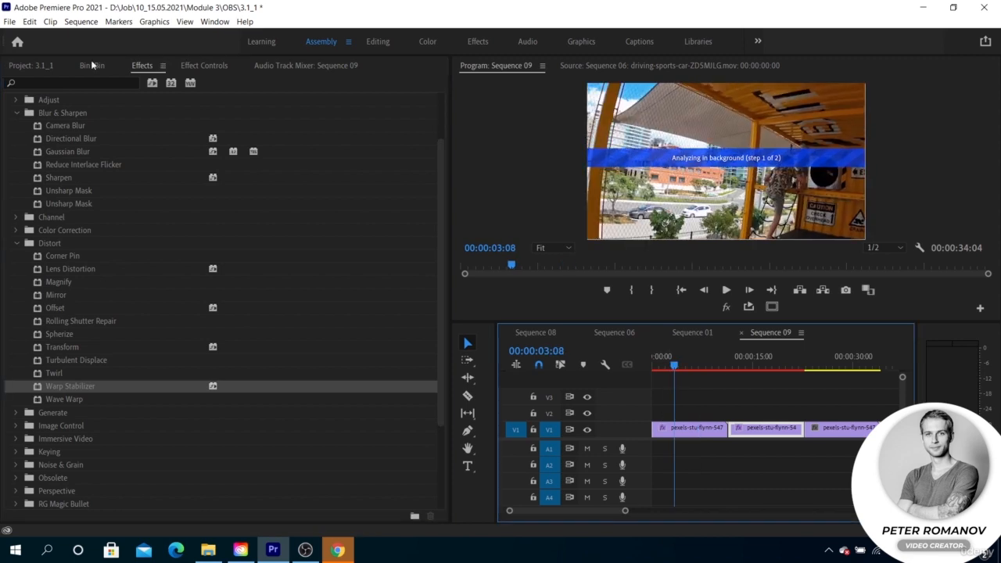
{"action": "left_click", "coordinate": [195, 65]}
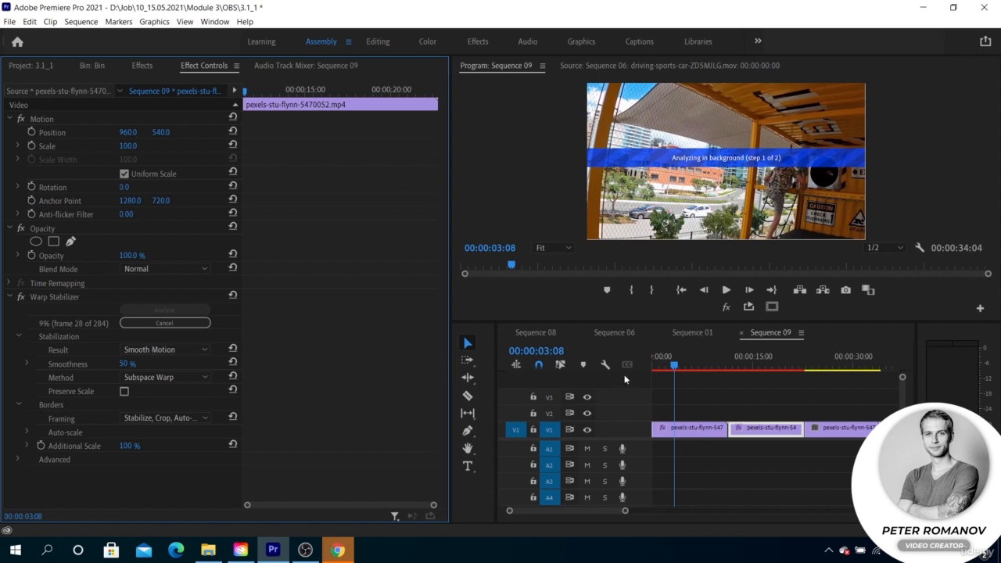
{"action": "left_click", "coordinate": [761, 365]}
{"action": "left_click", "coordinate": [163, 349]}
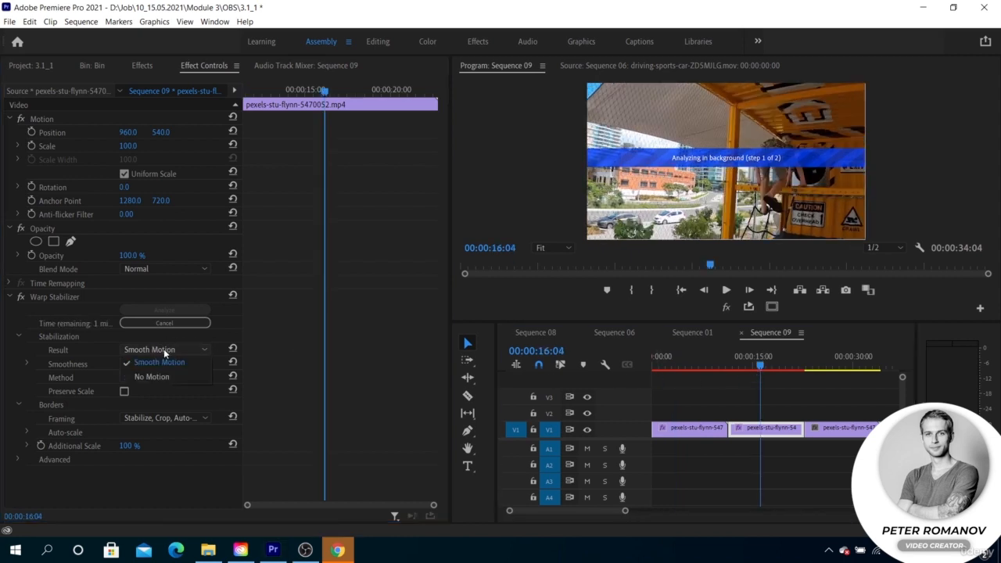
{"action": "left_click", "coordinate": [151, 377]}
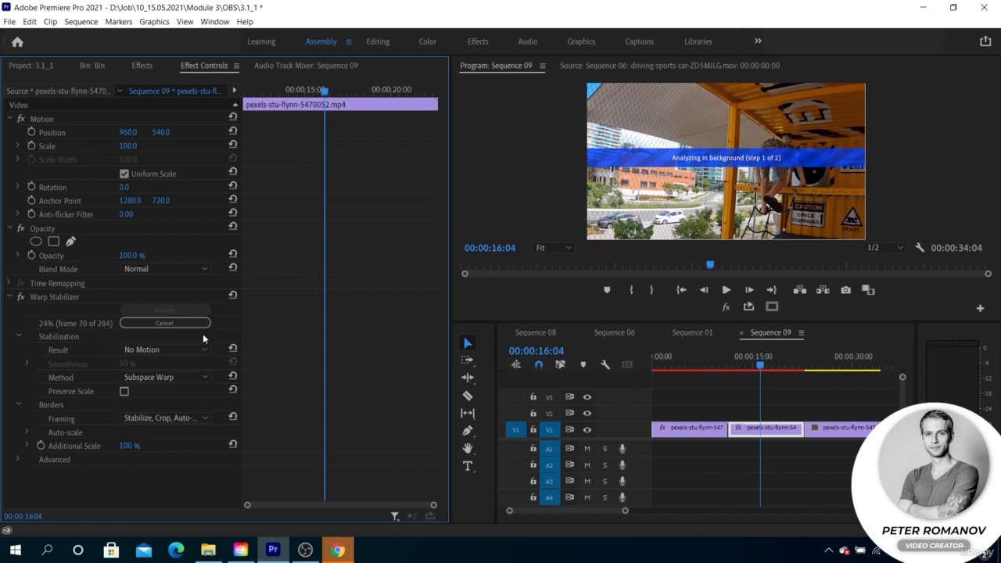
Examine the three clips during analysis, comparing the first two clips' stabilizer settings and the methods offered for the second.
{"action": "left_click", "coordinate": [844, 370]}
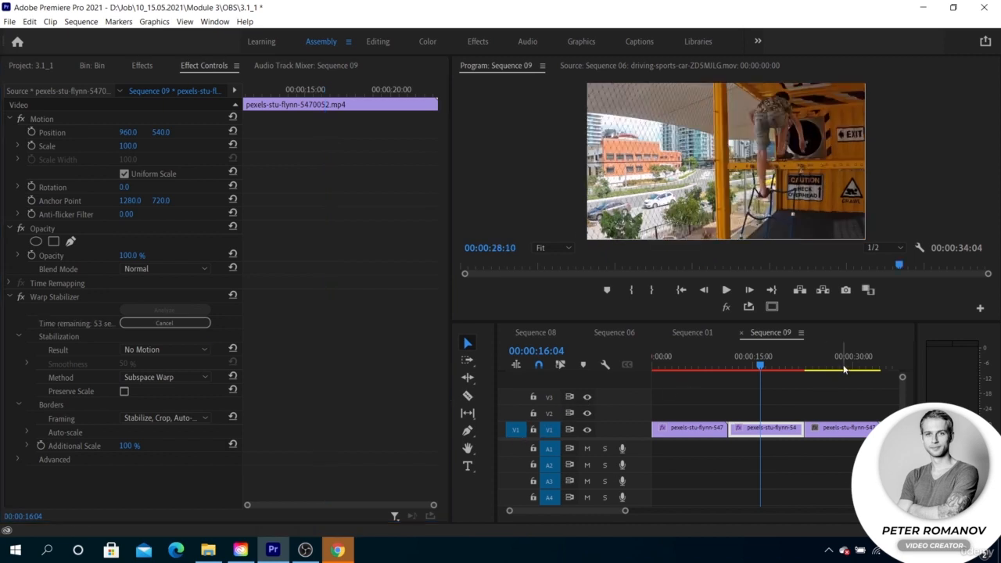
{"action": "left_click", "coordinate": [842, 368]}
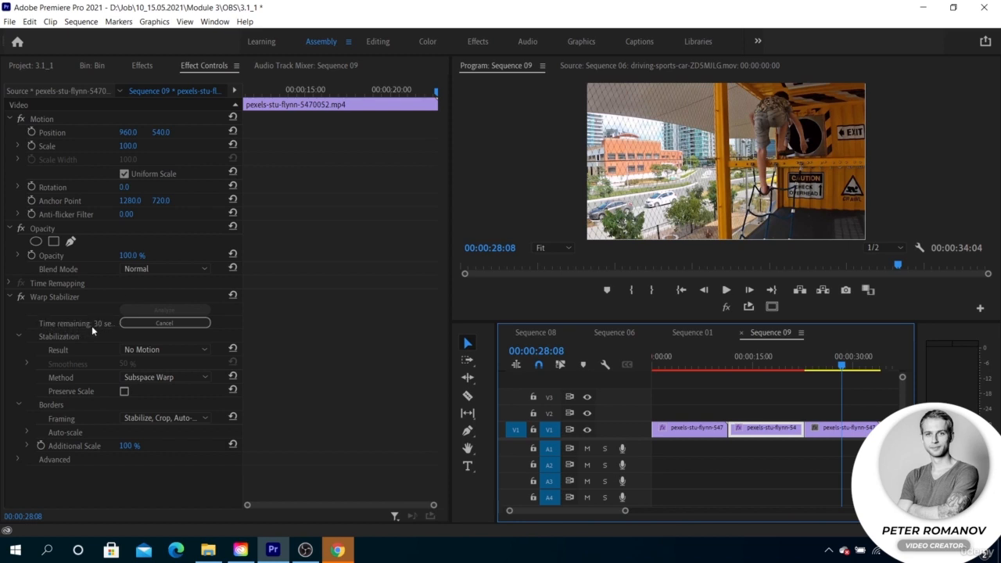
{"action": "left_click", "coordinate": [704, 361]}
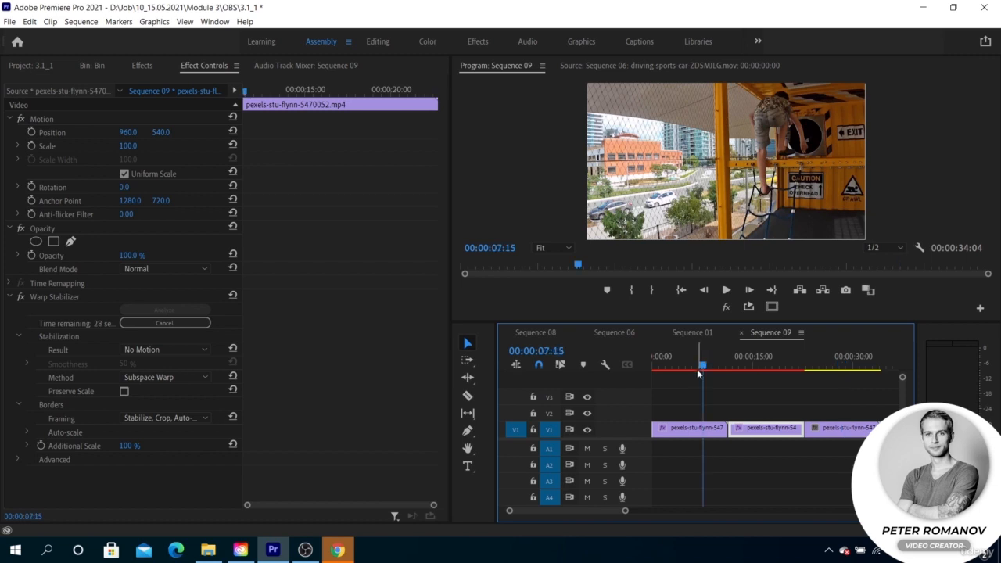
{"action": "left_click", "coordinate": [684, 429]}
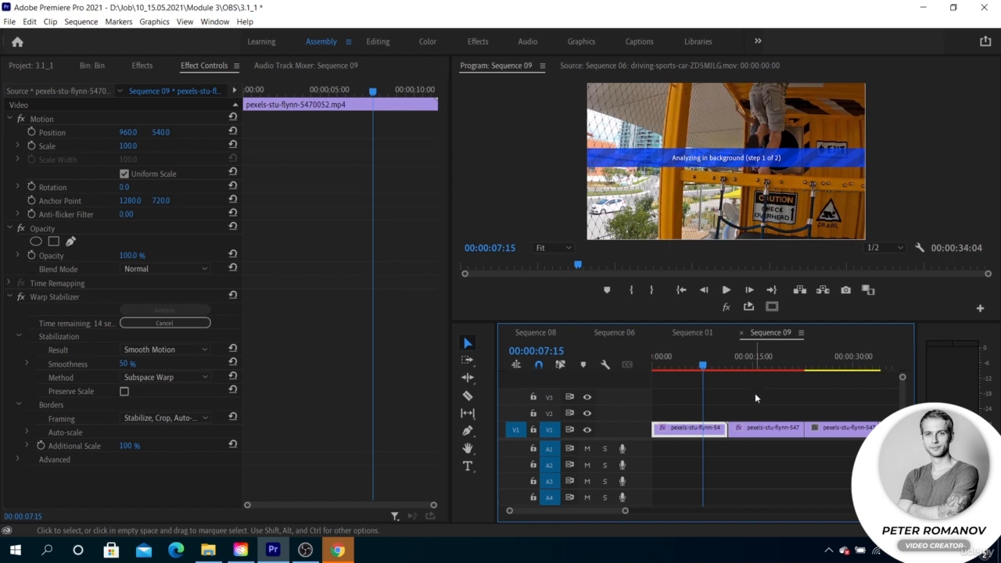
{"action": "left_click", "coordinate": [749, 368]}
{"action": "left_click", "coordinate": [749, 429]}
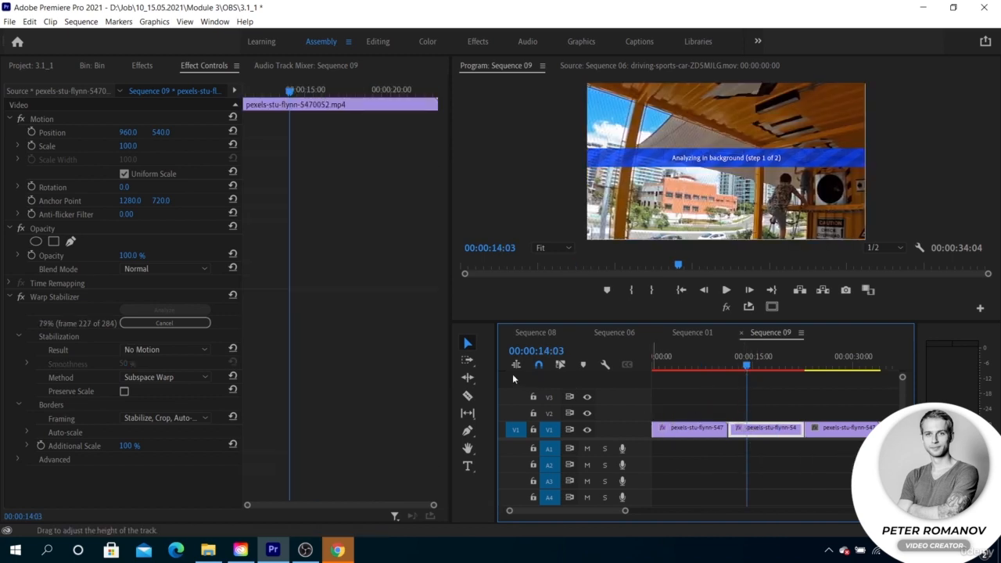
{"action": "left_click", "coordinate": [175, 375]}
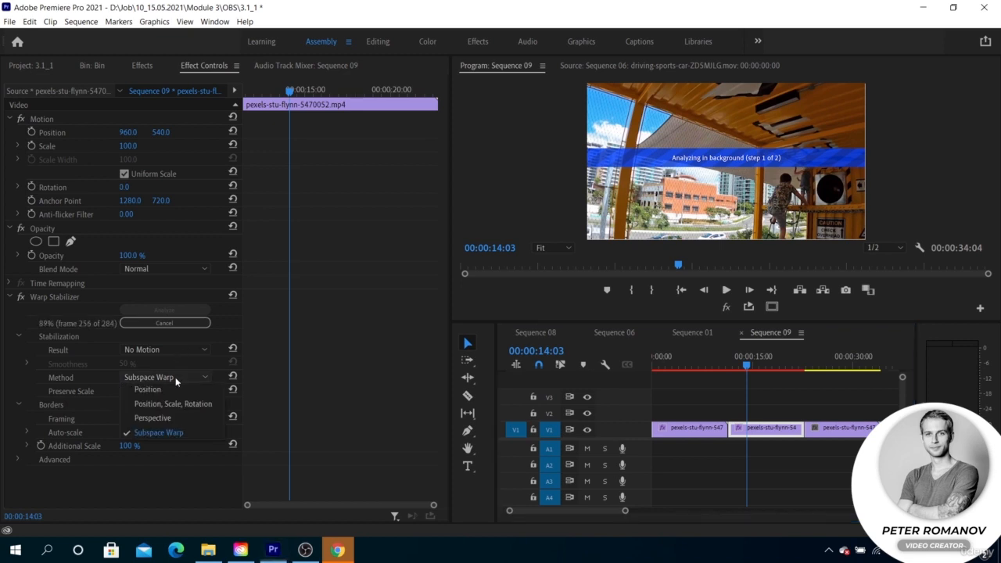
{"action": "left_click", "coordinate": [194, 369]}
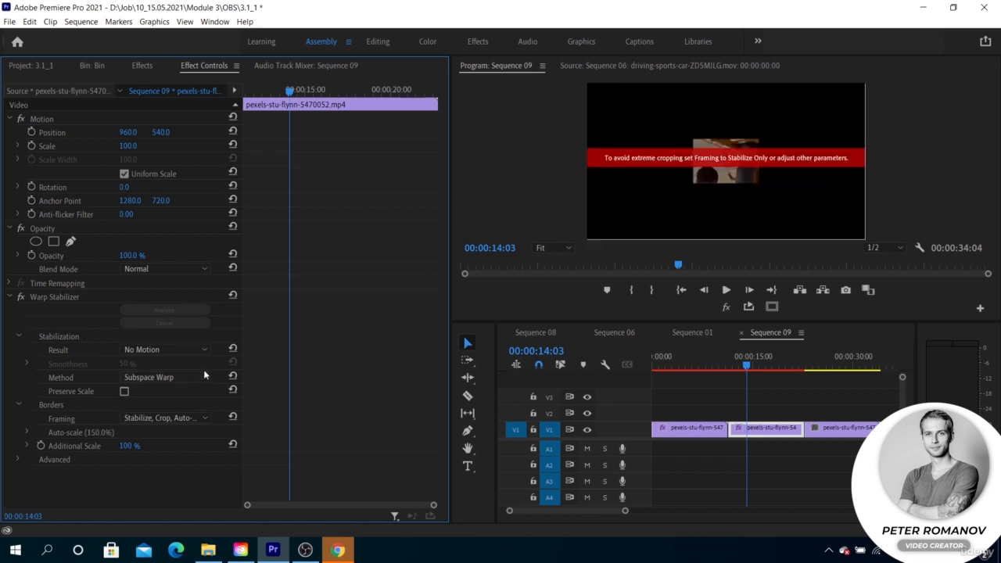
Select the first clip and play sections of all three clips to compare Smooth Motion, No Motion and the unstabilized footage.
{"action": "left_click", "coordinate": [702, 366]}
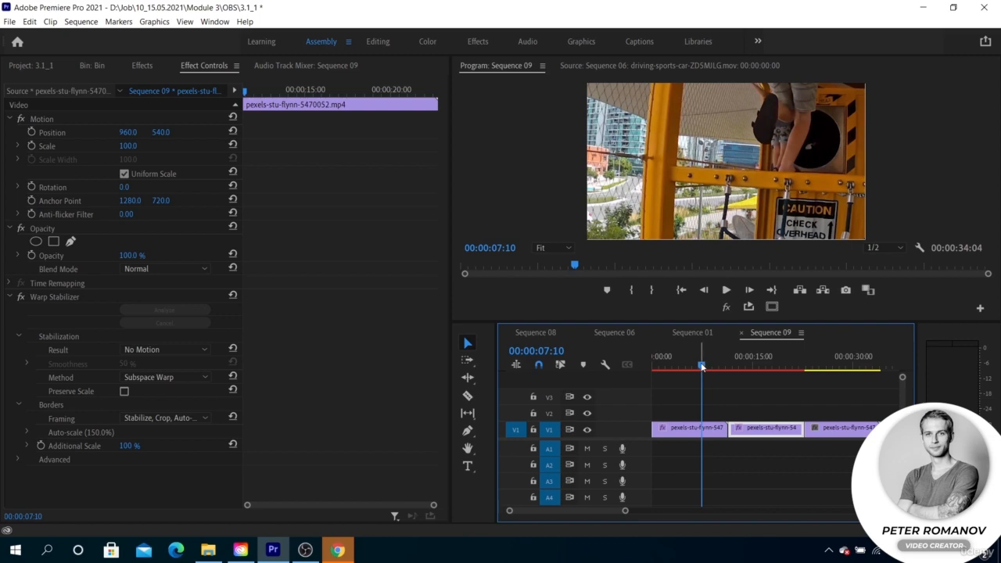
{"action": "left_click", "coordinate": [694, 393]}
{"action": "key", "text": "Home"}
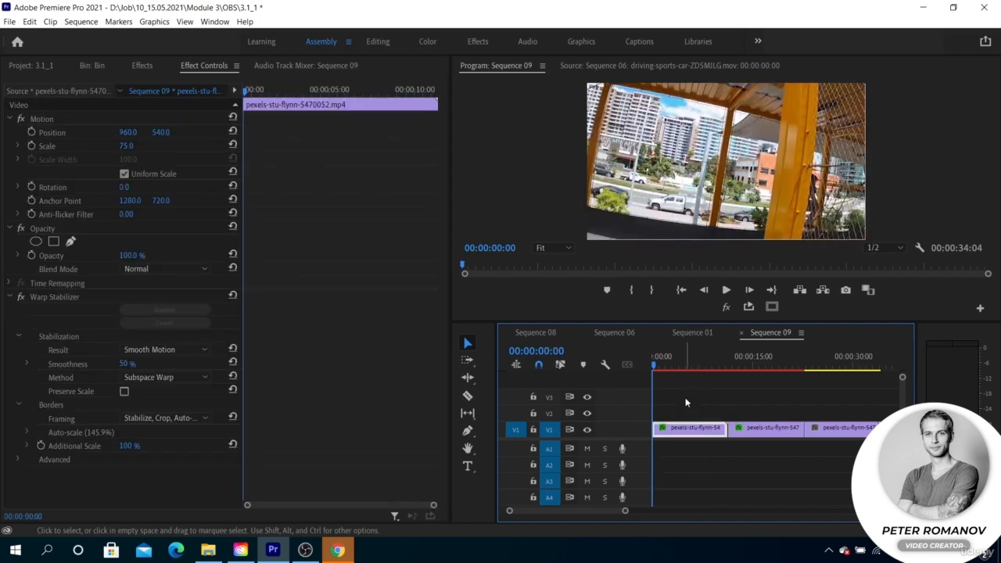
{"action": "key", "text": "space"}
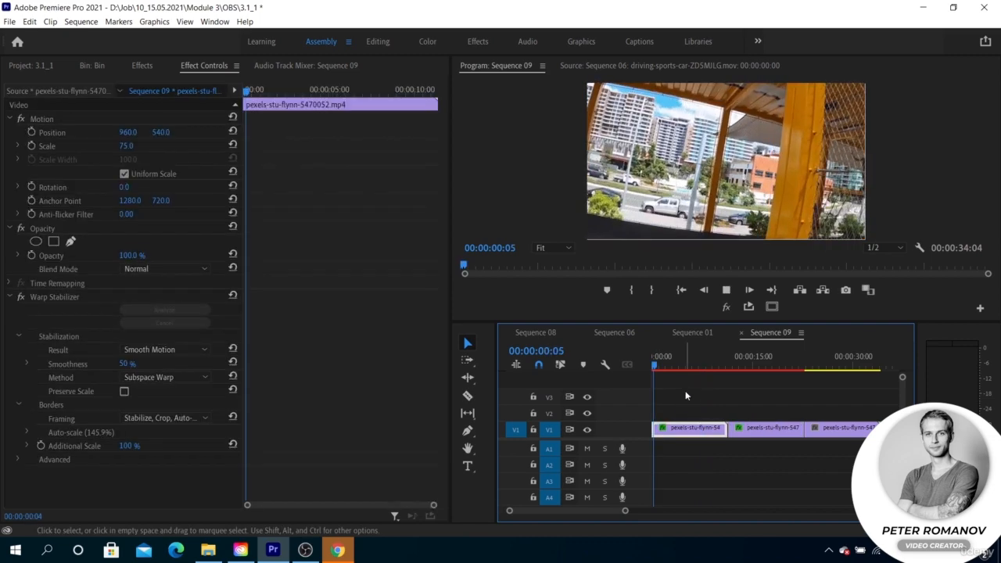
{"action": "left_click", "coordinate": [744, 362]}
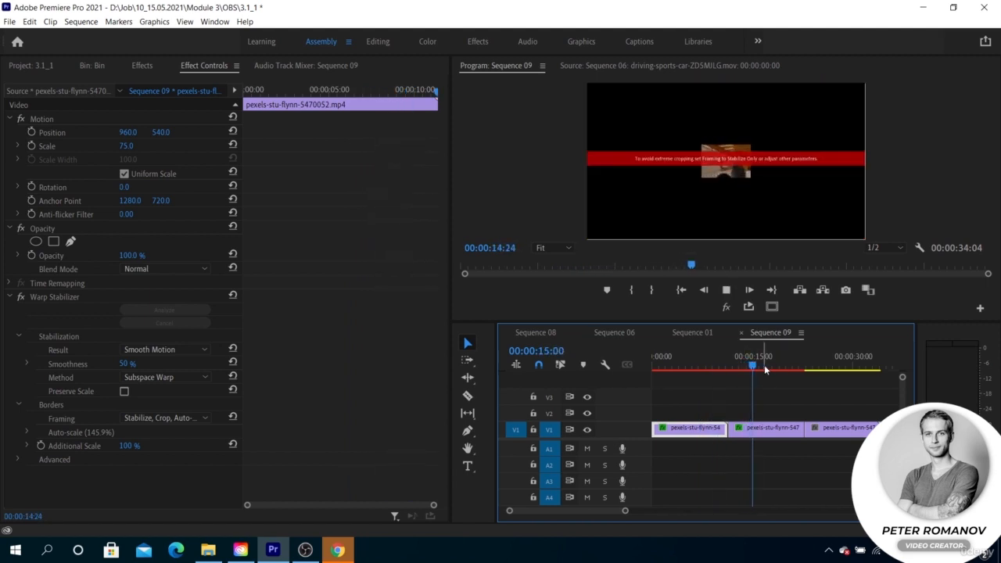
{"action": "key", "text": "space"}
{"action": "left_click", "coordinate": [817, 366]}
{"action": "key", "text": "space"}
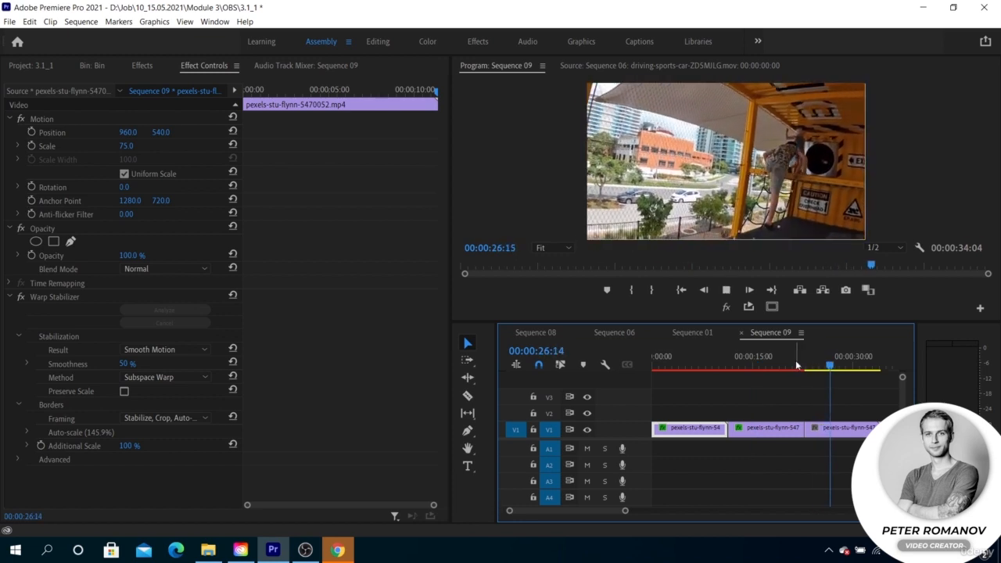
{"action": "left_click", "coordinate": [675, 365]}
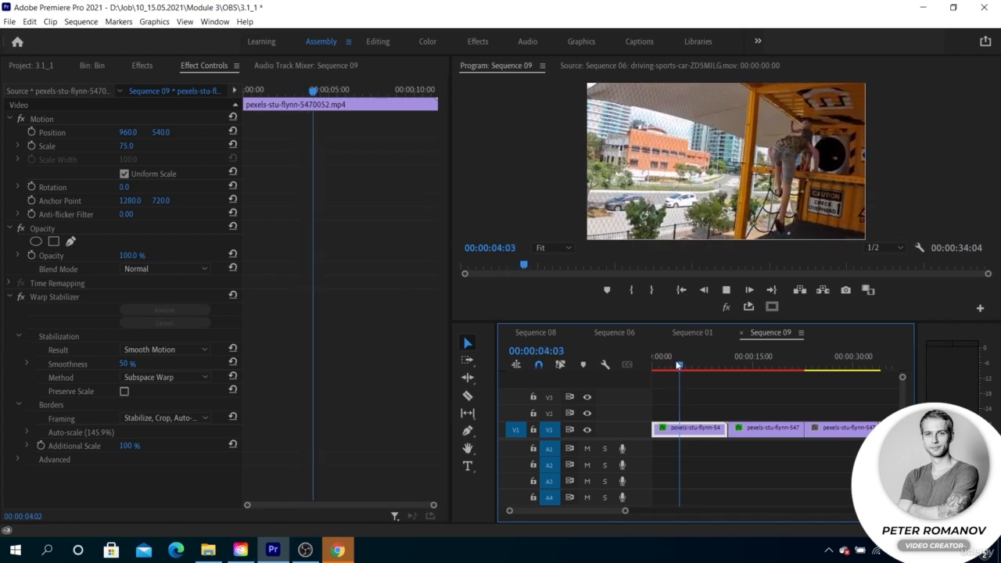
{"action": "left_click", "coordinate": [835, 366]}
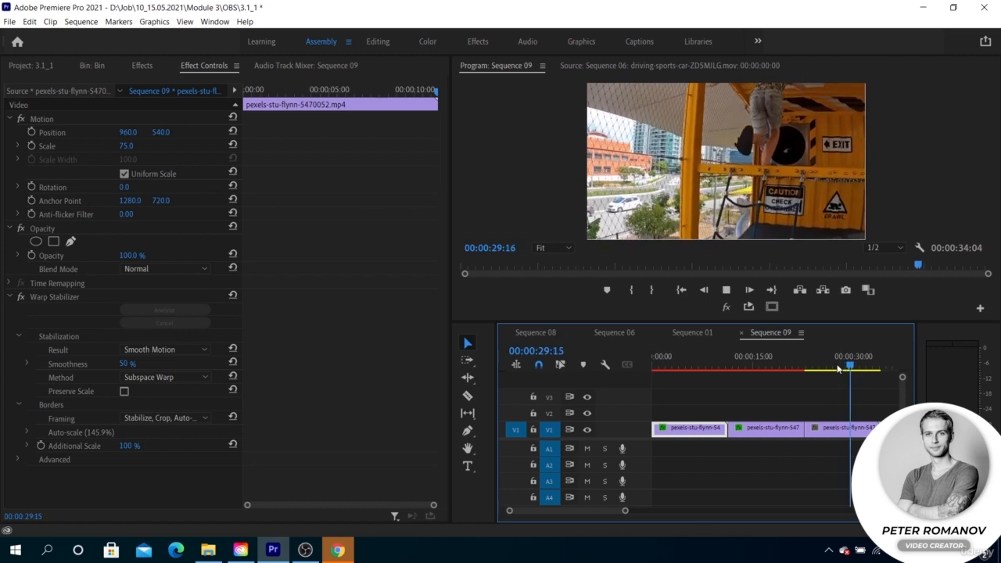
{"action": "key", "text": "space"}
Set the first clip's Warp Stabilizer framing to Stabilize Only, keeping Subspace Warp as the method.
{"action": "left_click", "coordinate": [174, 420]}
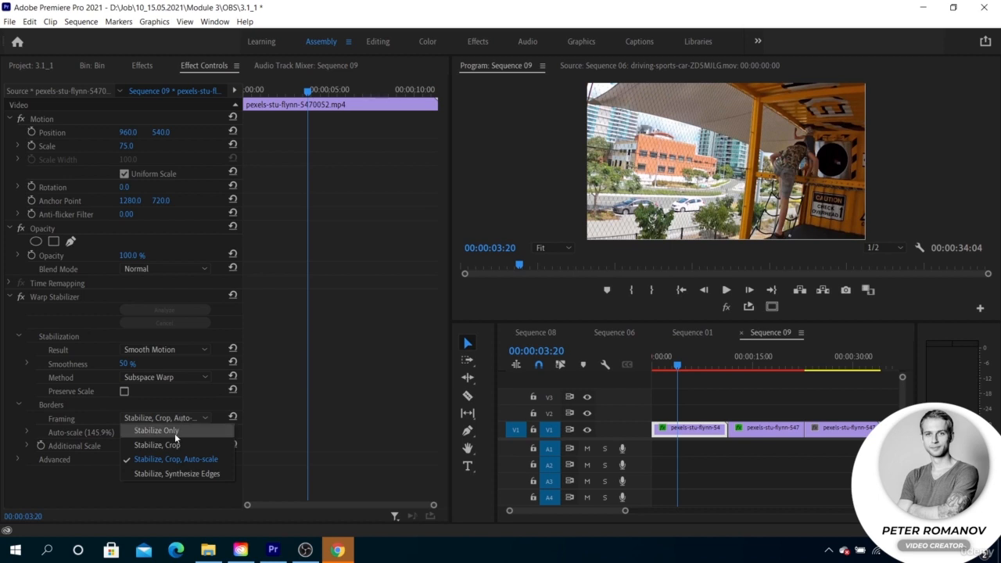
{"action": "left_click", "coordinate": [172, 376]}
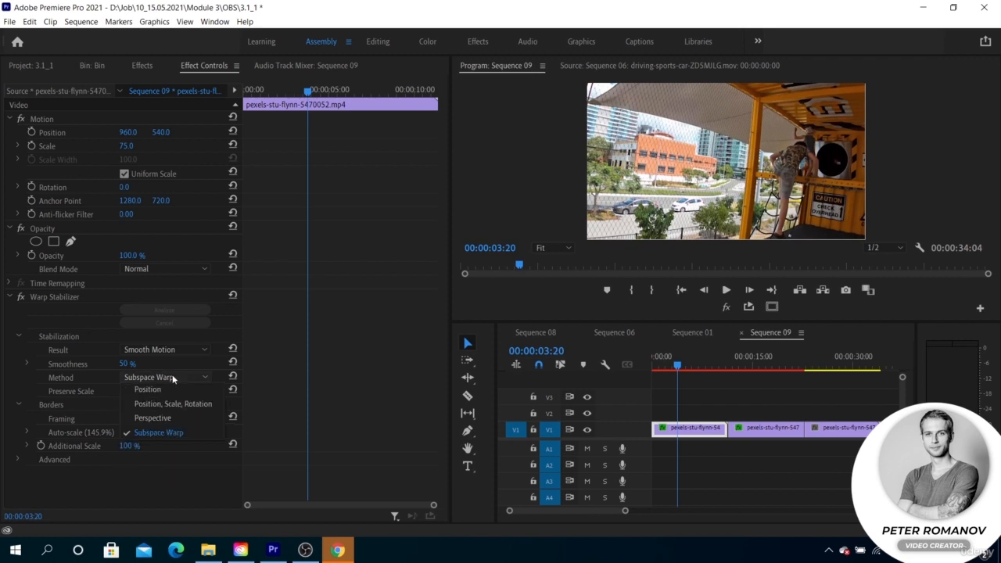
{"action": "left_click", "coordinate": [186, 439]}
{"action": "left_click", "coordinate": [186, 419]}
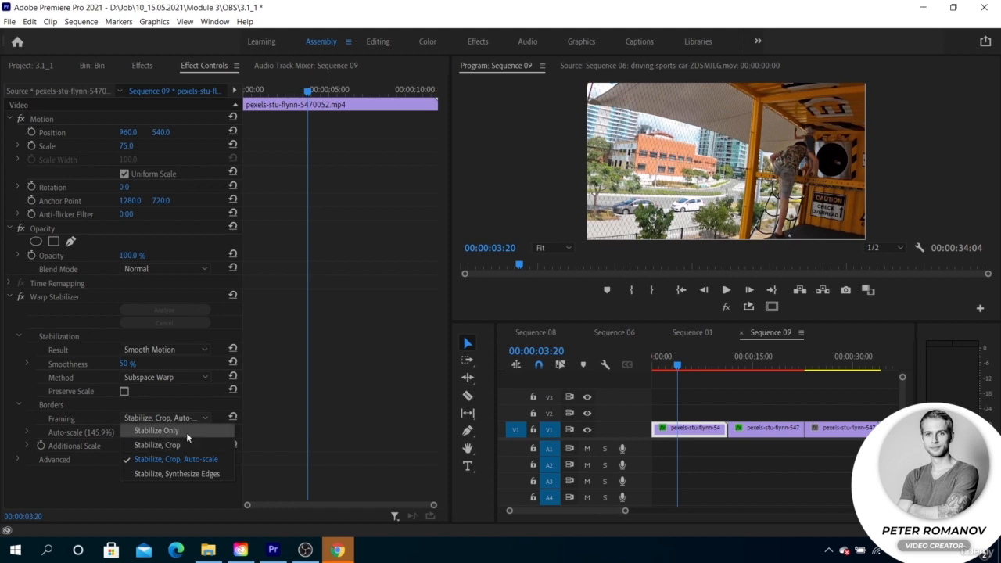
{"action": "left_click", "coordinate": [186, 433]}
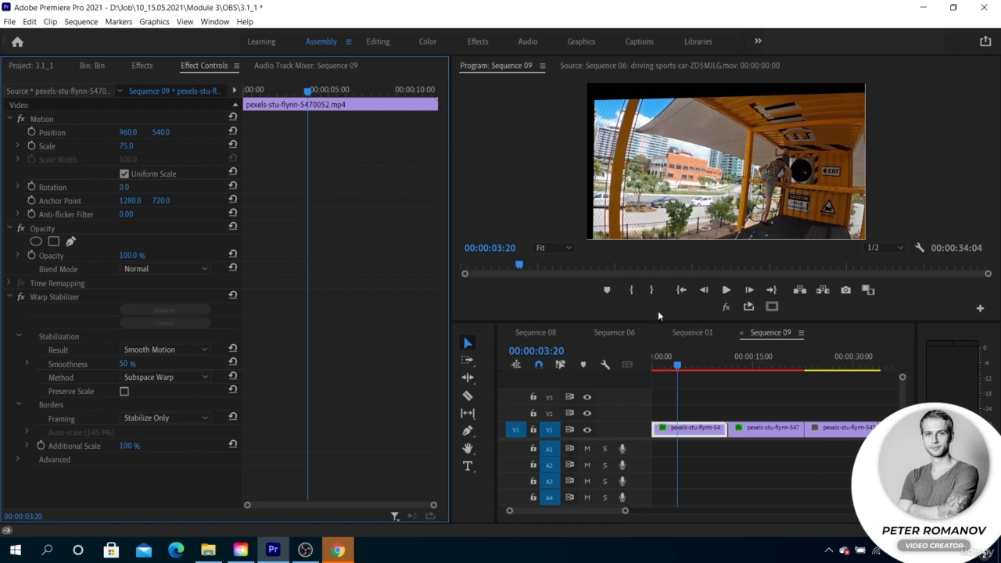
Play part of the first clip from about two seconds to examine its frame edges with the Stabilize Only framing.
{"action": "left_click", "coordinate": [677, 367]}
{"action": "mouse_move", "coordinate": [677, 368]}
{"action": "left_mouse_down"}
{"action": "mouse_move", "coordinate": [691, 365]}
{"action": "mouse_move", "coordinate": [665, 363]}
{"action": "left_mouse_up"}
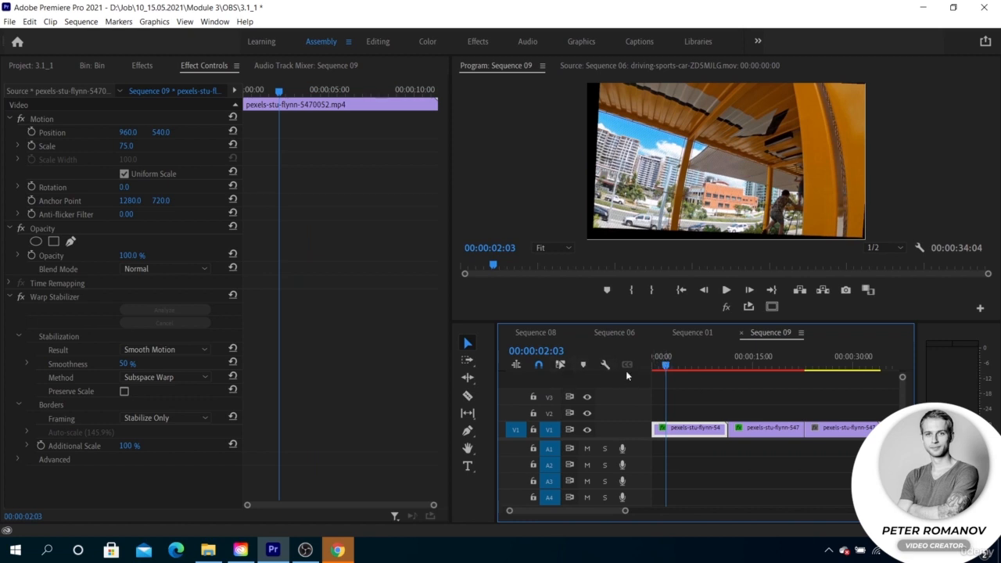
{"action": "key", "text": "space"}
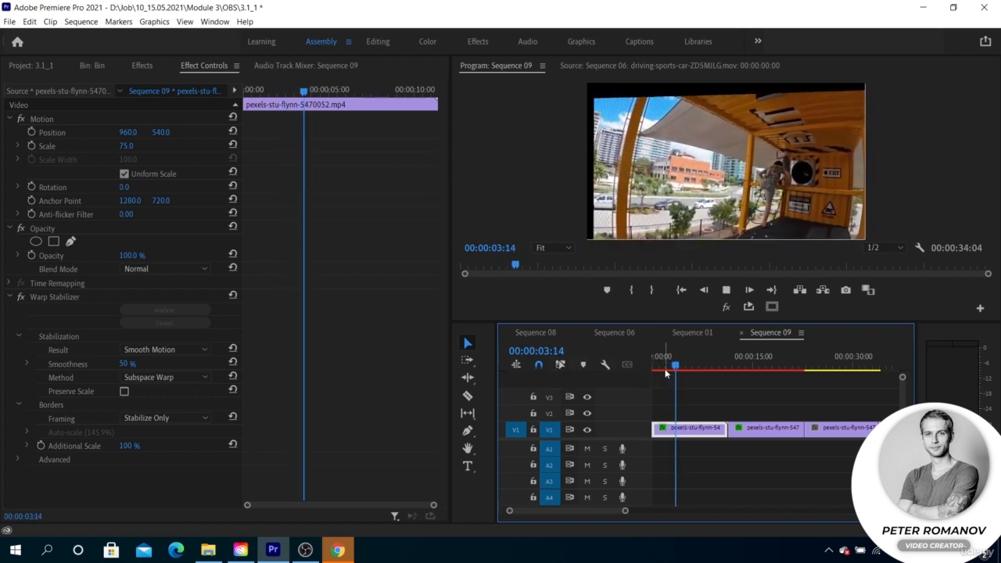
{"action": "key", "text": "space"}
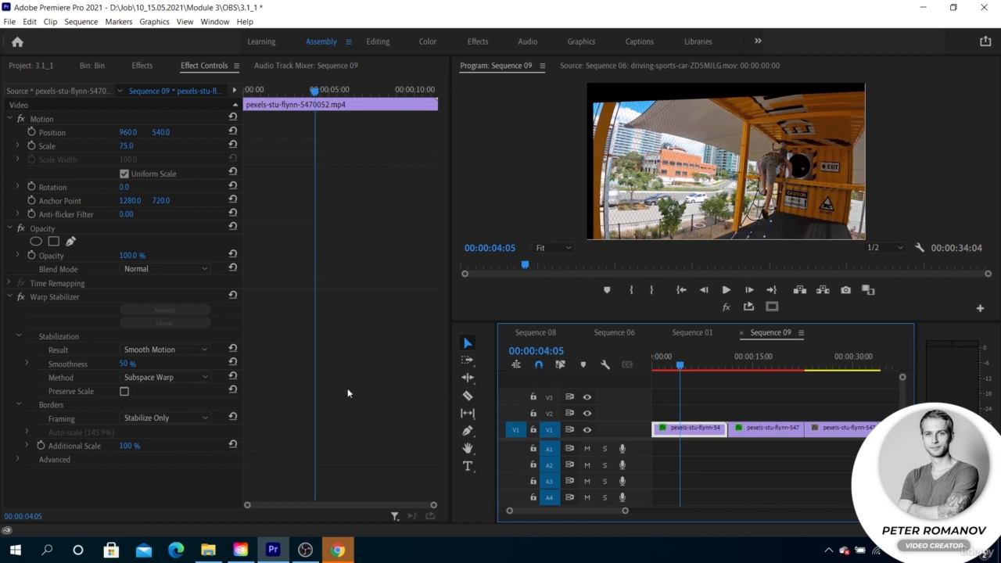
Set the first clip's Warp Stabilizer framing to Stabilize, Crop and move back to about two seconds to examine the frame.
{"action": "left_click", "coordinate": [197, 418]}
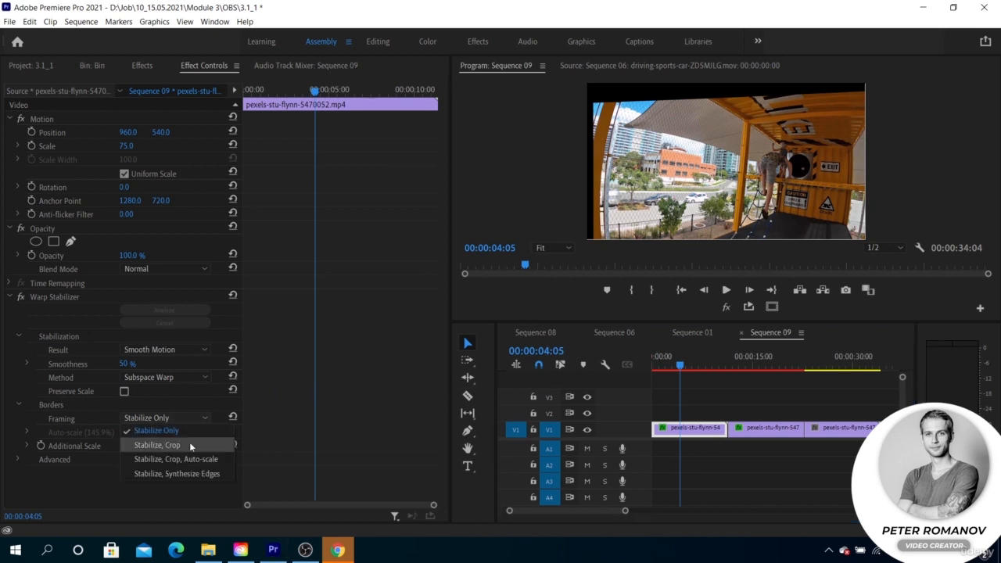
{"action": "left_click", "coordinate": [190, 443]}
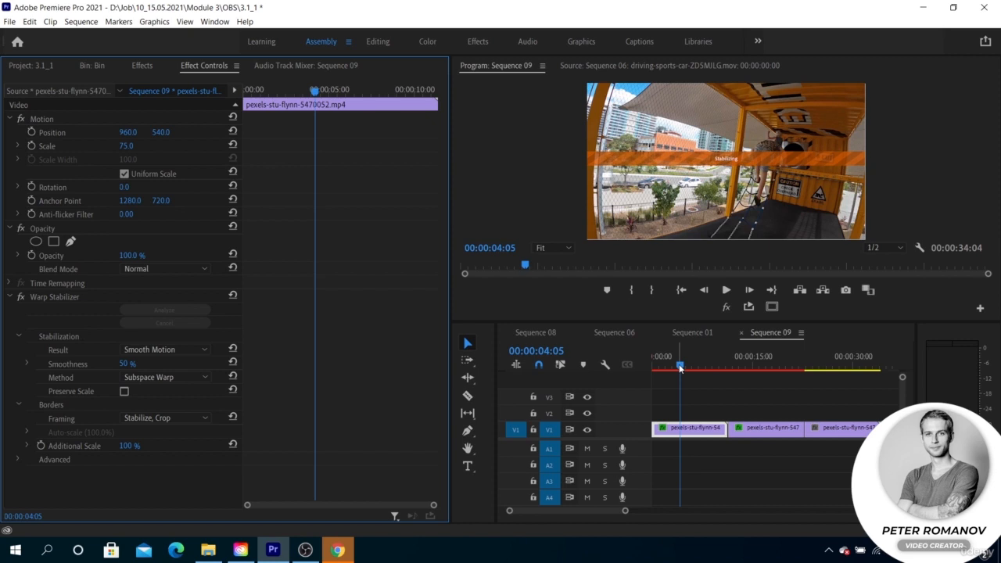
{"action": "left_click_drag", "start_coordinate": [680, 367], "coordinate": [665, 368]}
Set the first clip's framing to Stabilize, Crop, Auto-scale and scrub around two seconds to check how it fills the frame.
{"action": "left_click", "coordinate": [183, 419]}
{"action": "left_click", "coordinate": [186, 455]}
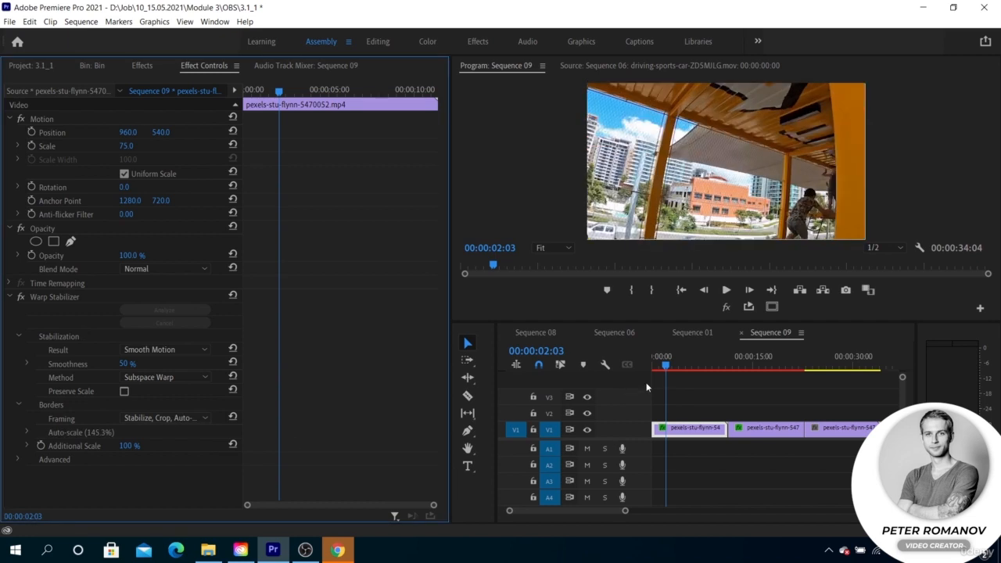
{"action": "mouse_move", "coordinate": [664, 372]}
{"action": "left_mouse_down"}
{"action": "mouse_move", "coordinate": [686, 371]}
{"action": "mouse_move", "coordinate": [669, 371]}
{"action": "left_mouse_up"}
Set the first clip's framing to Stabilize, Synthesize Edges and preview its first five seconds to examine the generated edges.
{"action": "left_click", "coordinate": [162, 418]}
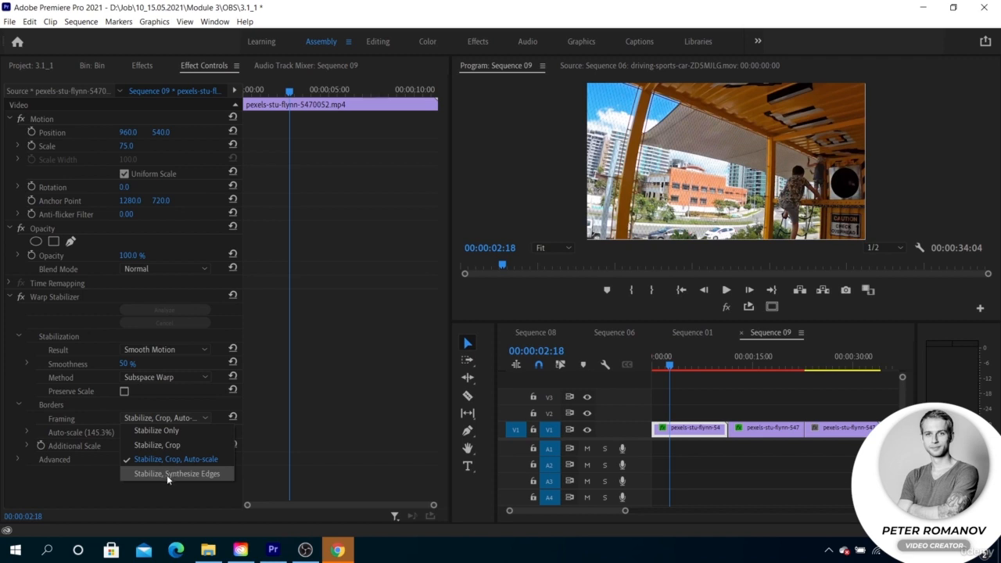
{"action": "left_click", "coordinate": [173, 474]}
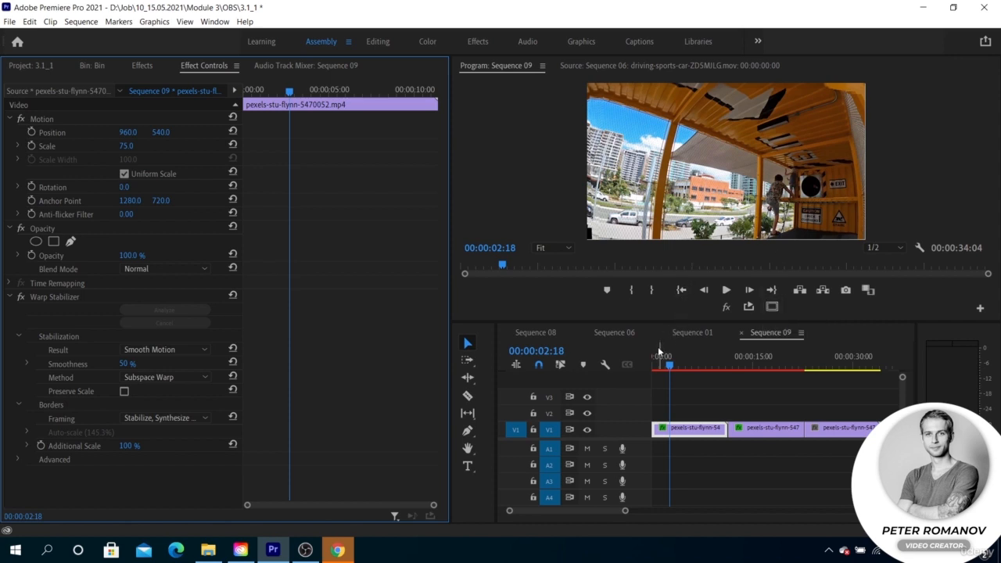
{"action": "mouse_move", "coordinate": [669, 365]}
{"action": "left_mouse_down"}
{"action": "mouse_move", "coordinate": [690, 365]}
{"action": "mouse_move", "coordinate": [660, 367]}
{"action": "left_mouse_up"}
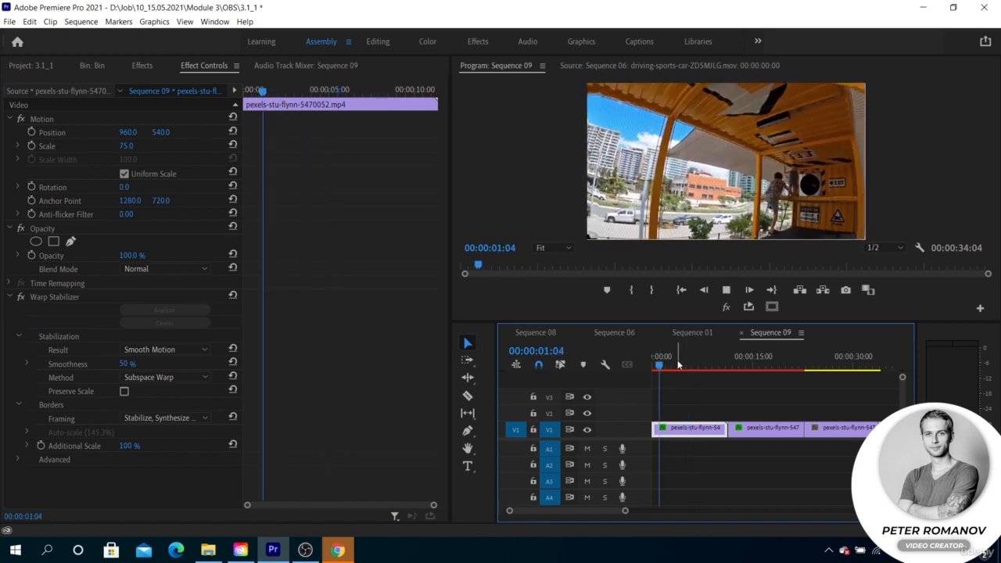
{"action": "left_click", "coordinate": [664, 365]}
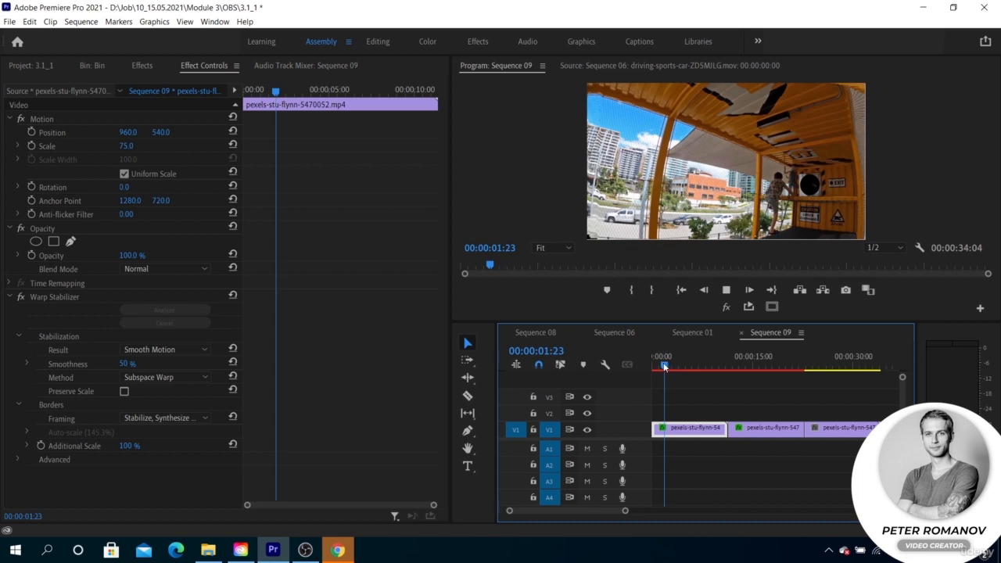
{"action": "left_click_drag", "start_coordinate": [665, 365], "coordinate": [686, 367]}
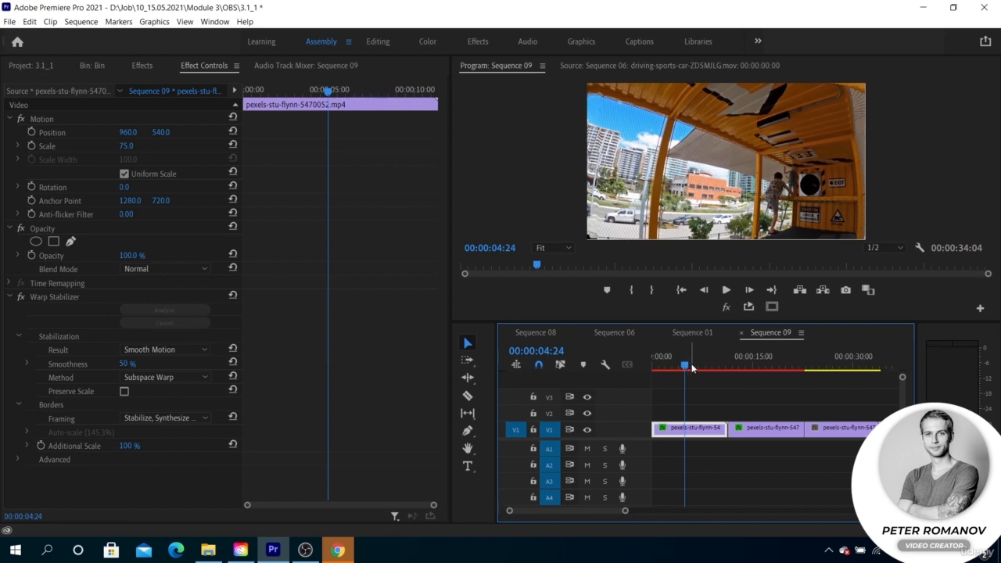
{"action": "left_click_drag", "start_coordinate": [693, 366], "coordinate": [660, 367]}
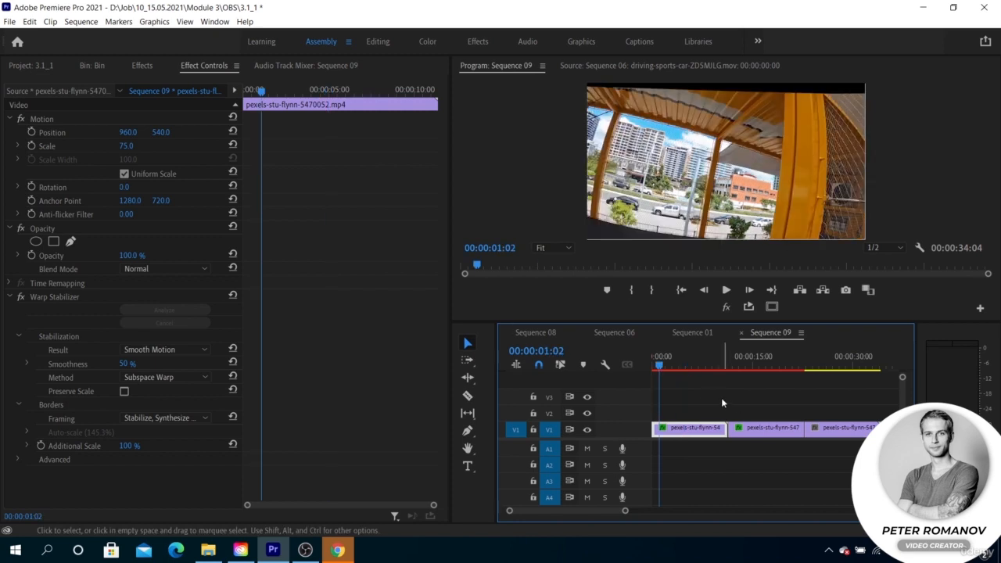
Lower the preview playback resolution to 1/4 and replay parts of the first clip to check the synthesized edges.
{"action": "key", "text": "space"}
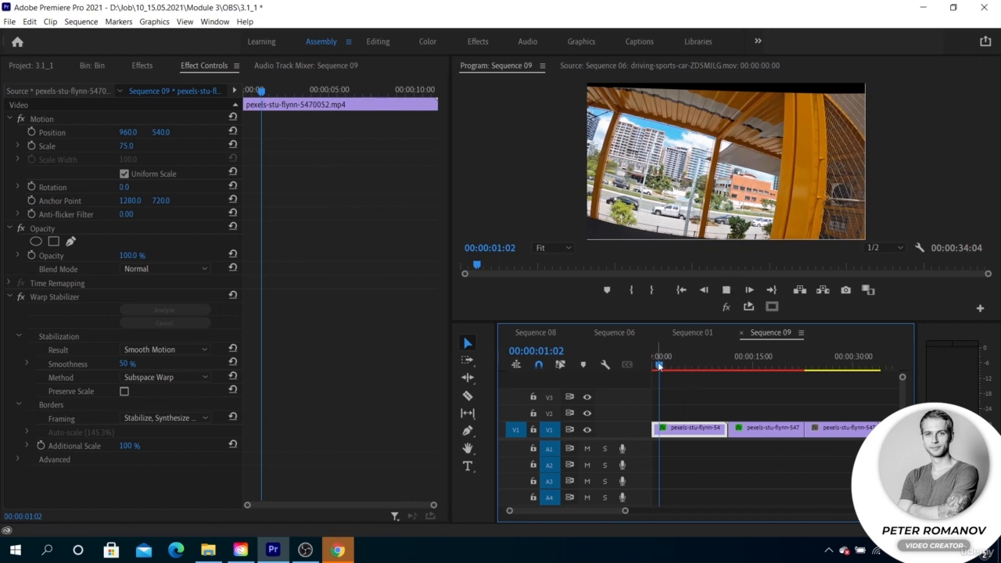
{"action": "left_click", "coordinate": [875, 247]}
{"action": "left_click", "coordinate": [849, 289]}
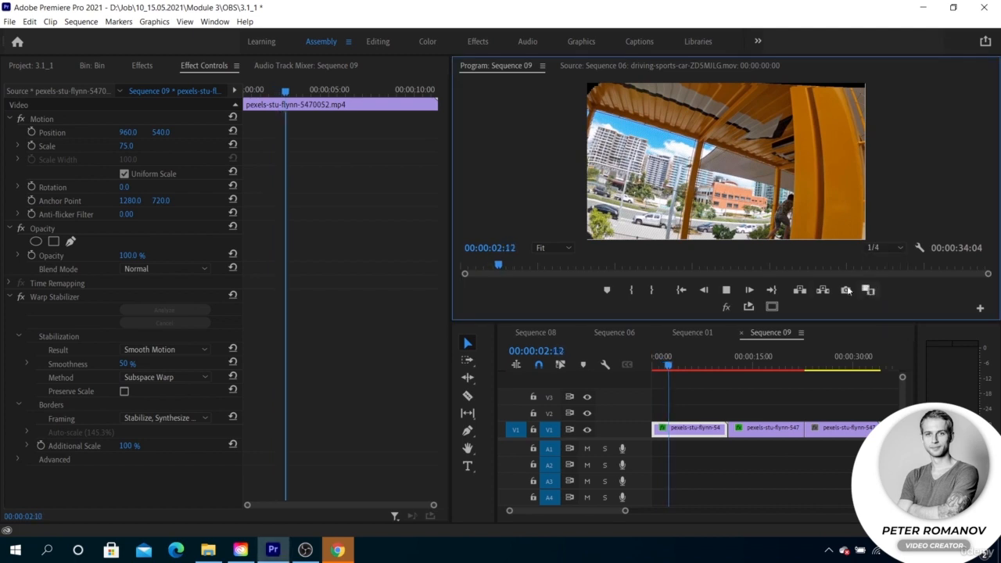
{"action": "left_click", "coordinate": [662, 367]}
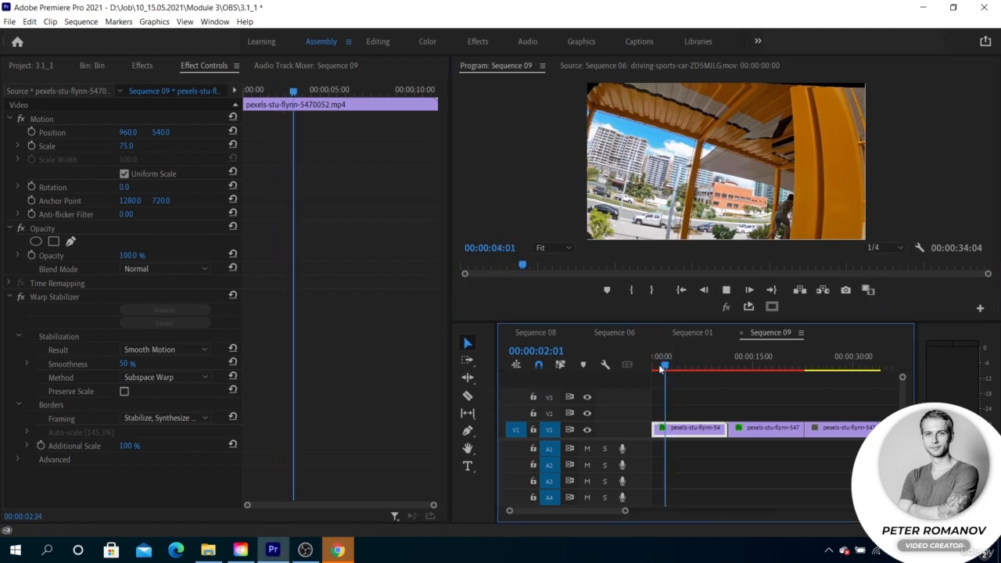
{"action": "key", "text": "Home"}
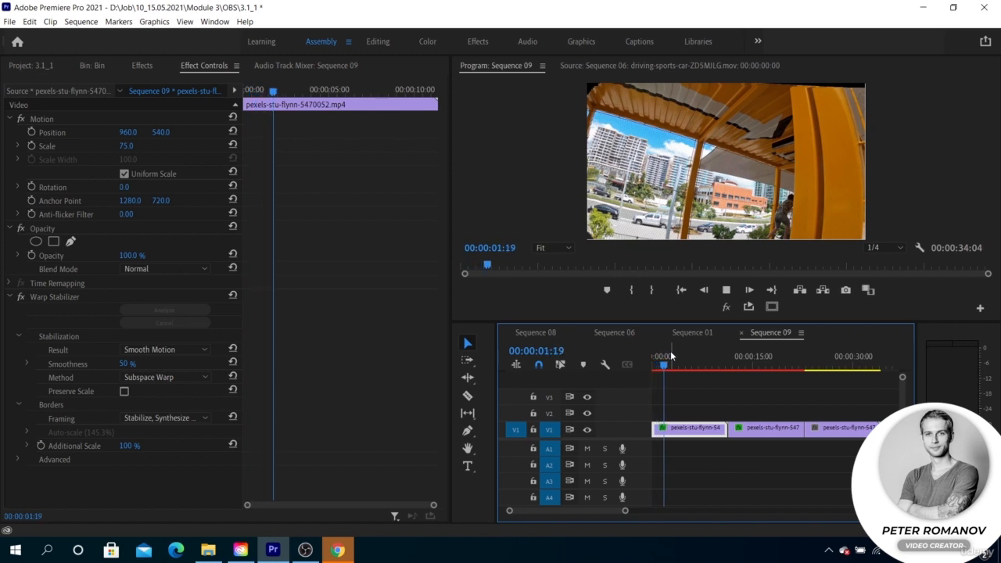
{"action": "mouse_move", "coordinate": [671, 364]}
{"action": "left_mouse_down"}
{"action": "mouse_move", "coordinate": [659, 370]}
{"action": "mouse_move", "coordinate": [687, 364]}
{"action": "mouse_move", "coordinate": [664, 365]}
{"action": "left_mouse_up"}
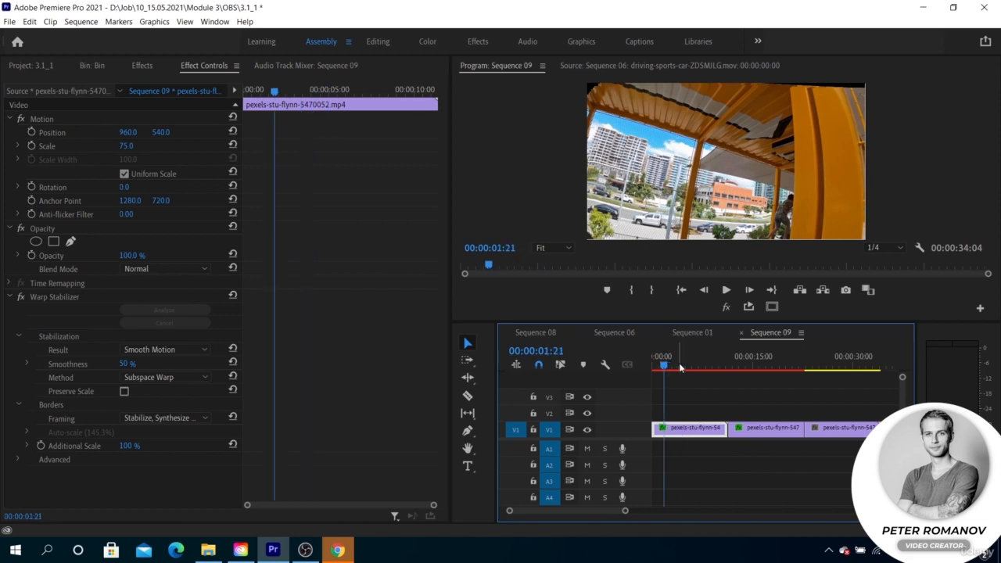
{"action": "key", "text": "space"}
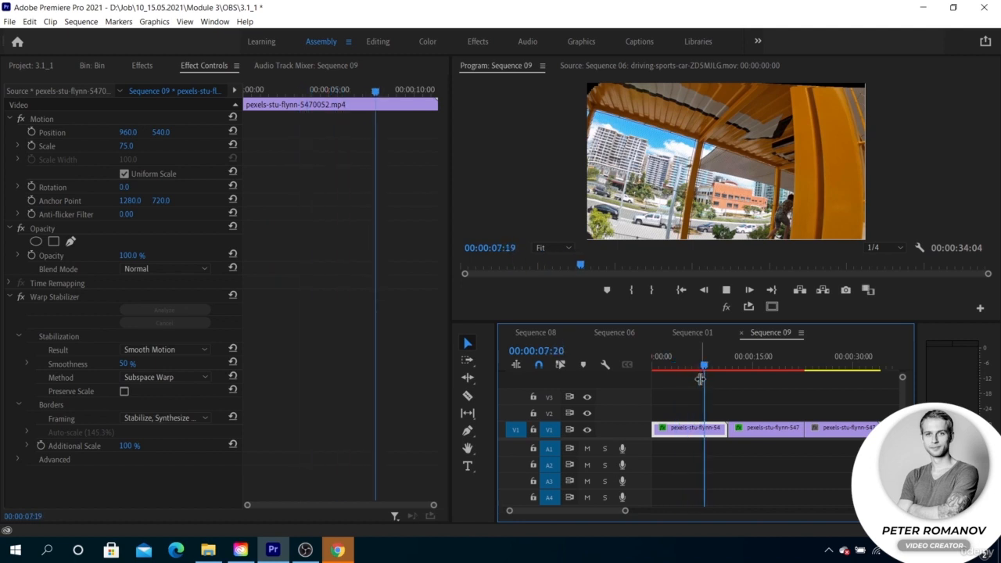
{"action": "left_click", "coordinate": [677, 366]}
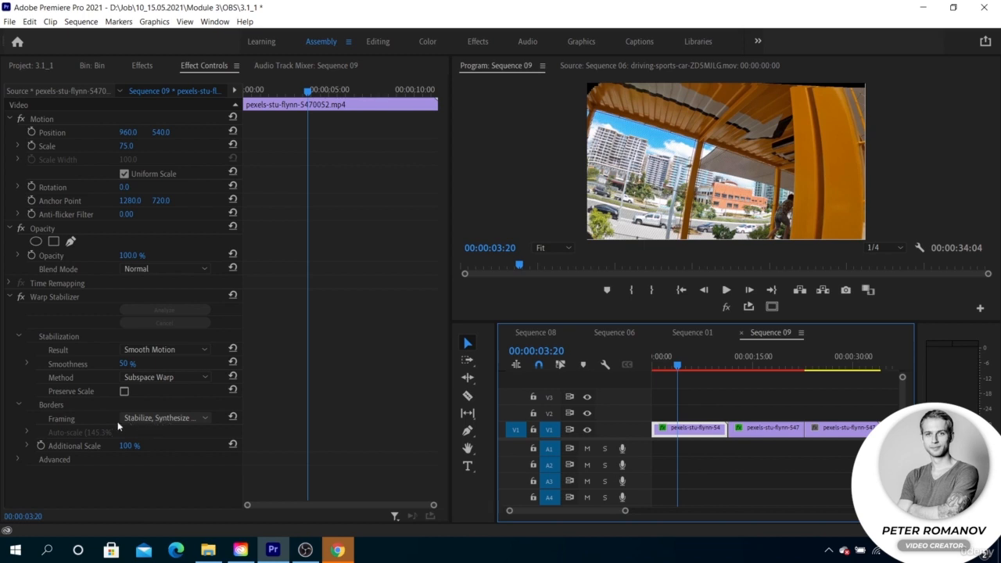
Expand the first clip's advanced Warp Stabilizer settings and enable Detailed Analysis.
{"action": "left_click", "coordinate": [18, 461]}
{"action": "scroll", "coordinate": [90, 439], "scroll_direction": "down", "scroll_amount": 4}
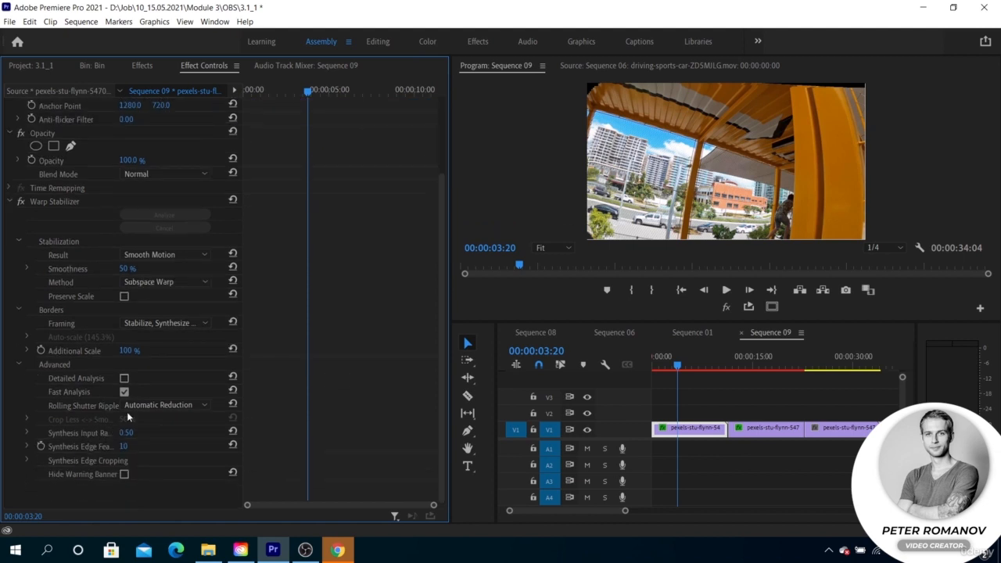
{"action": "left_click", "coordinate": [124, 378]}
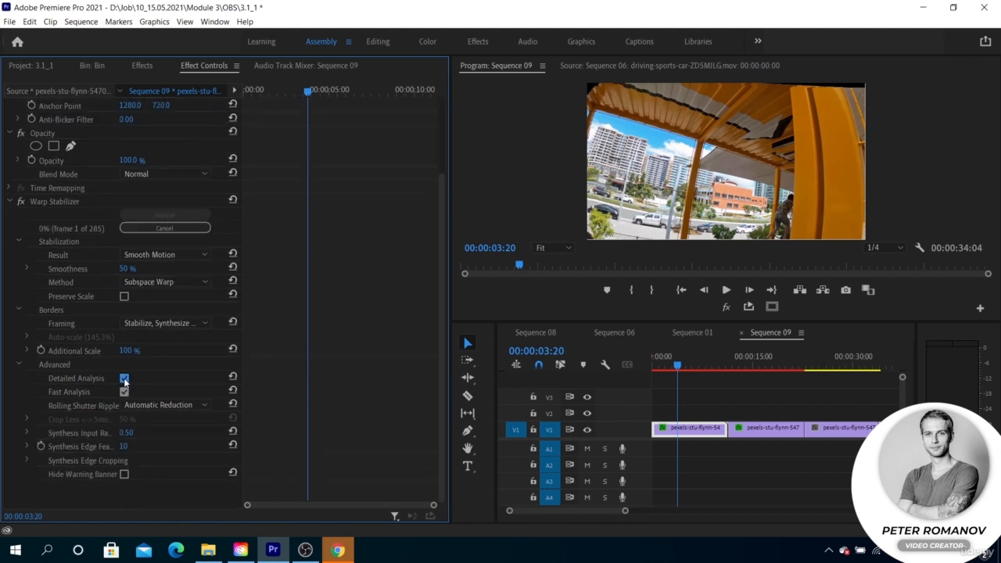